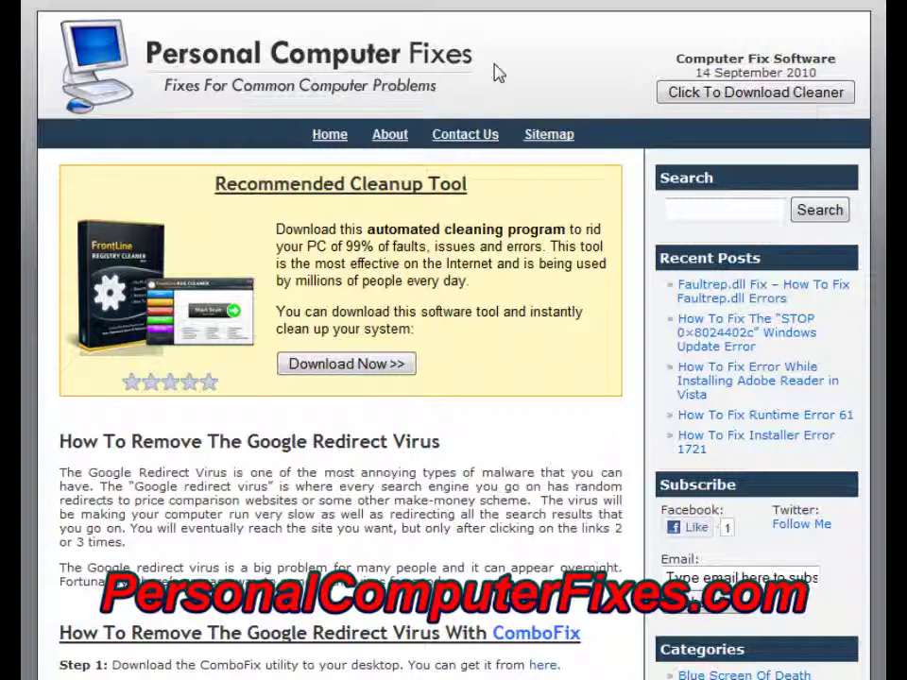
Highlight the 'Google Redirect Virus' heading and the article's first paragraph while reading.
drag(248, 441, 465, 452)
click(465, 451)
scroll(453, 548, down, 3)
scroll(504, 639, up, 3)
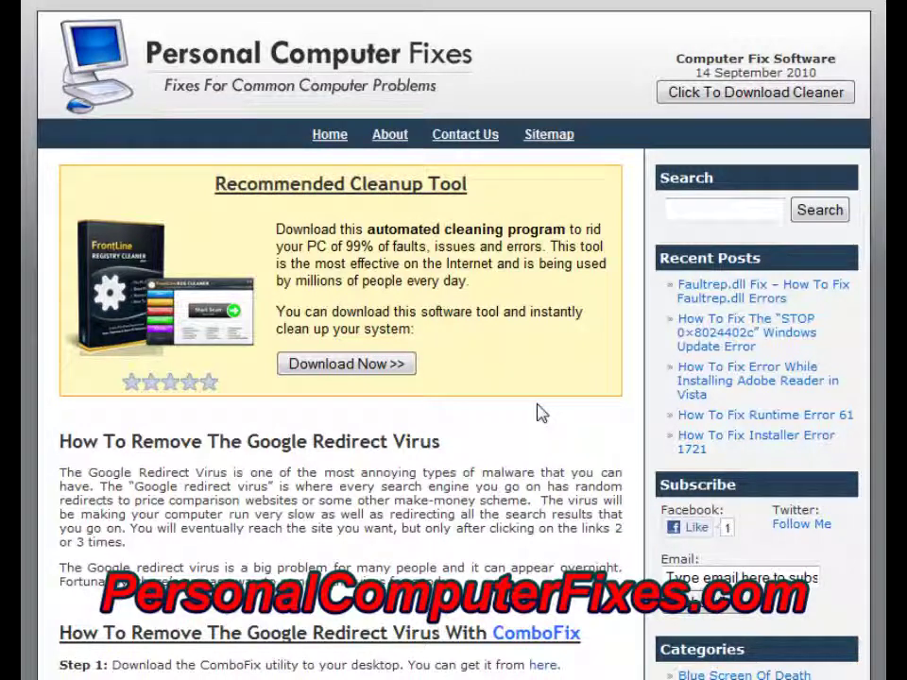
mouse_move(250, 441)
mouse_down()
mouse_move(561, 459)
mouse_move(250, 430)
mouse_up()
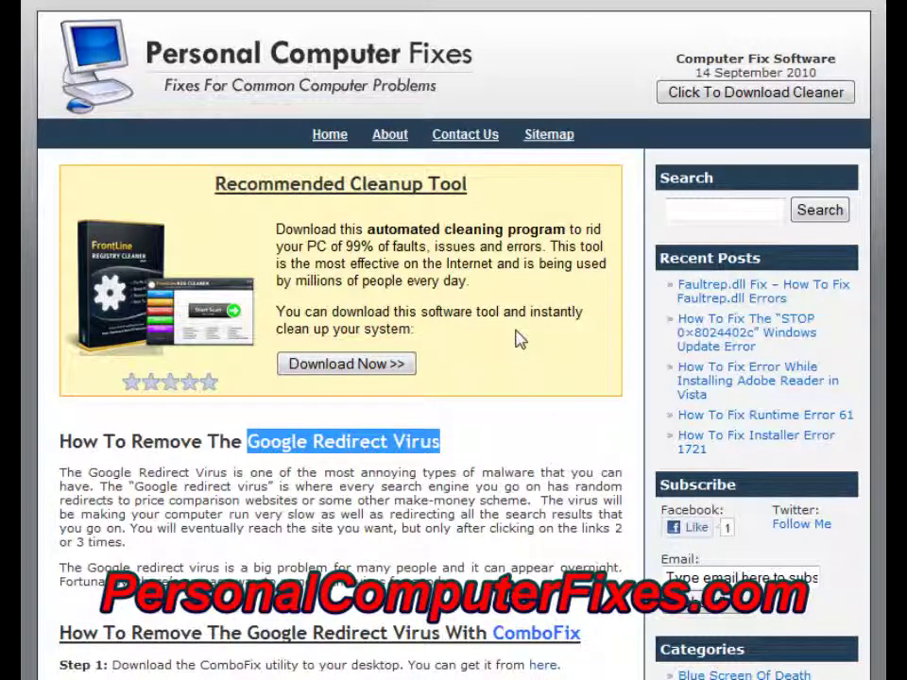
click(469, 323)
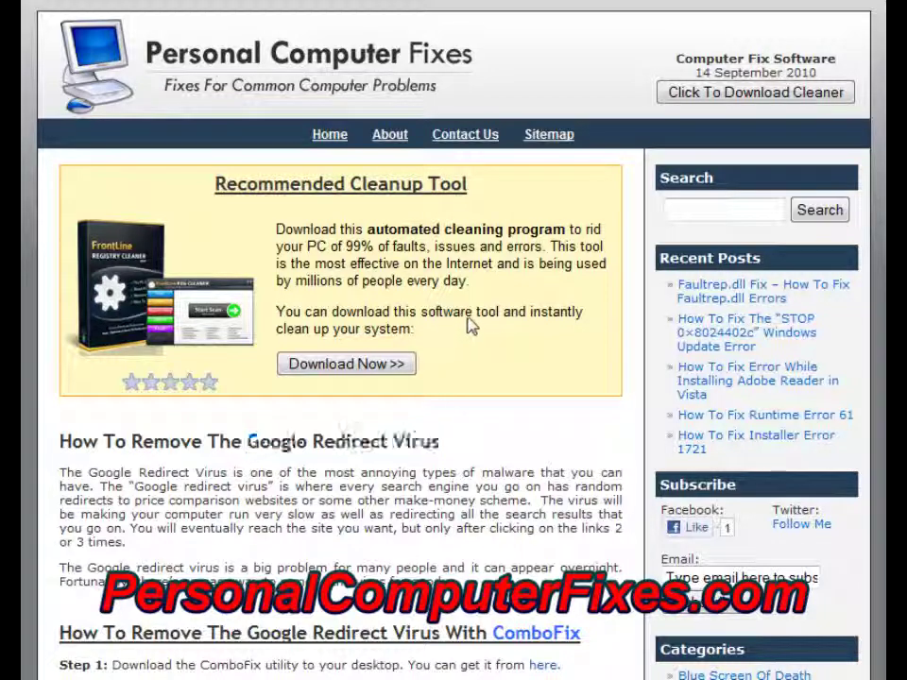
drag(126, 542, 59, 473)
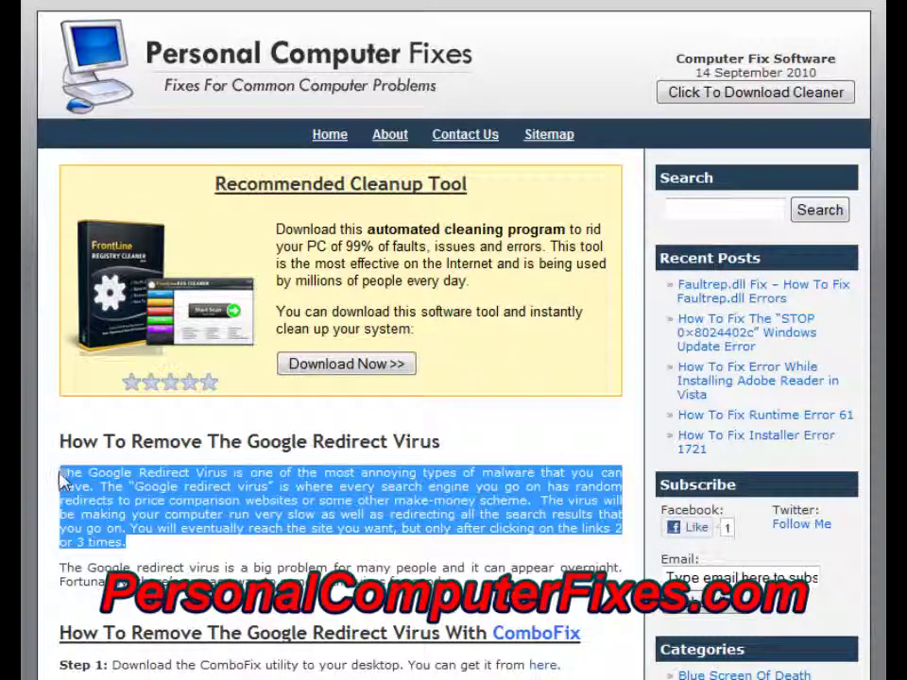
click(294, 471)
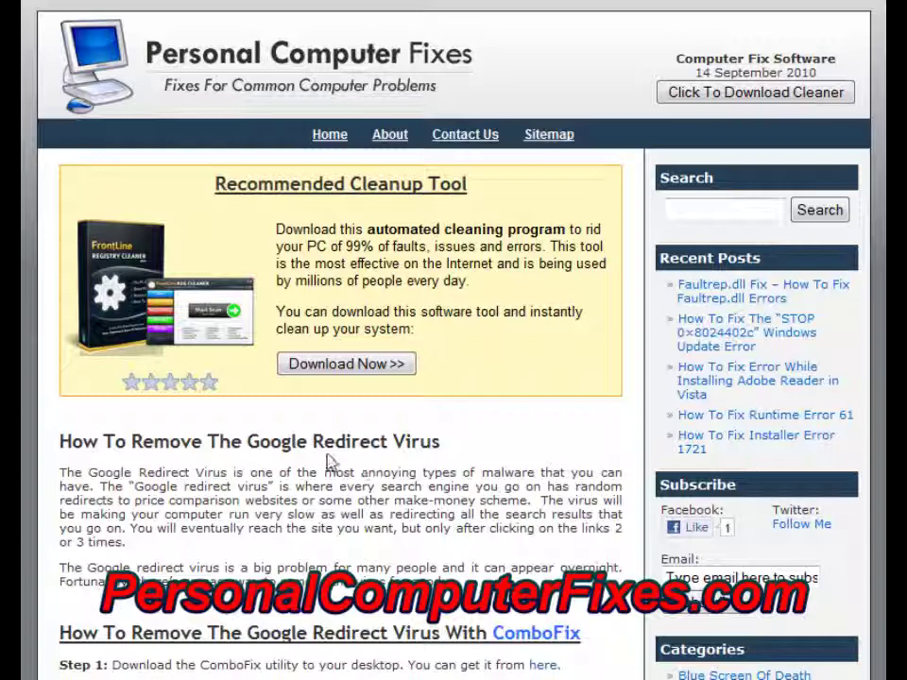
Read further down the guide to reach Step 1's ComboFix download link.
scroll(413, 477, down, 3)
drag(486, 340, 111, 321)
click(96, 326)
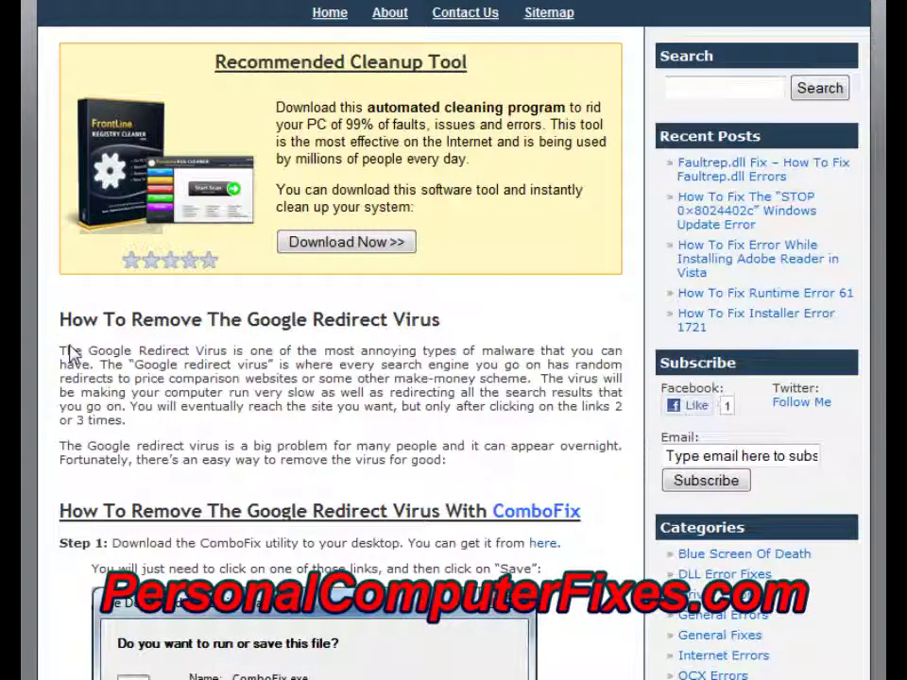
scroll(425, 302, down, 3)
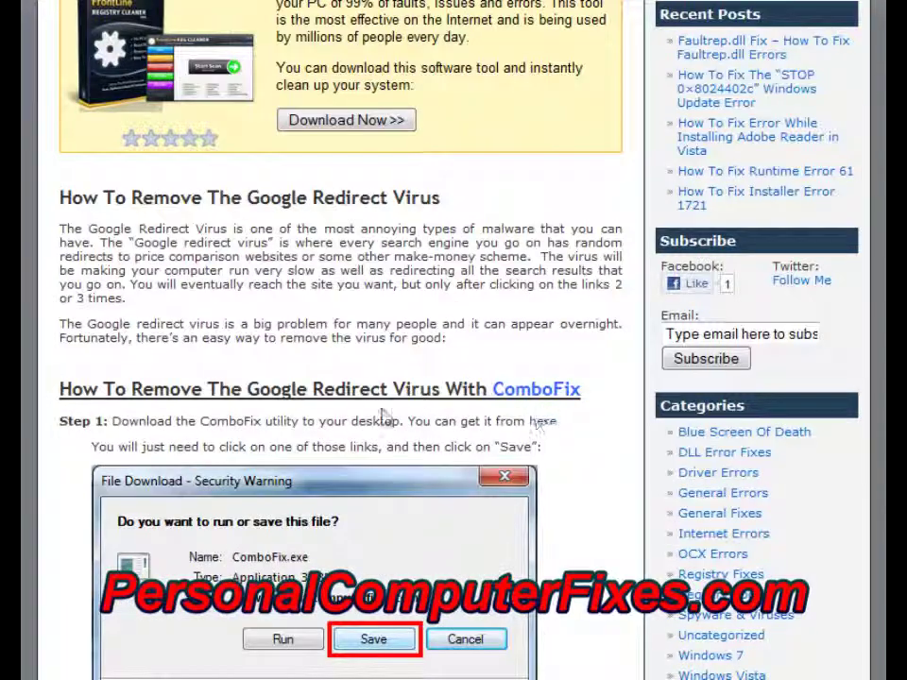
scroll(344, 388, down, 15)
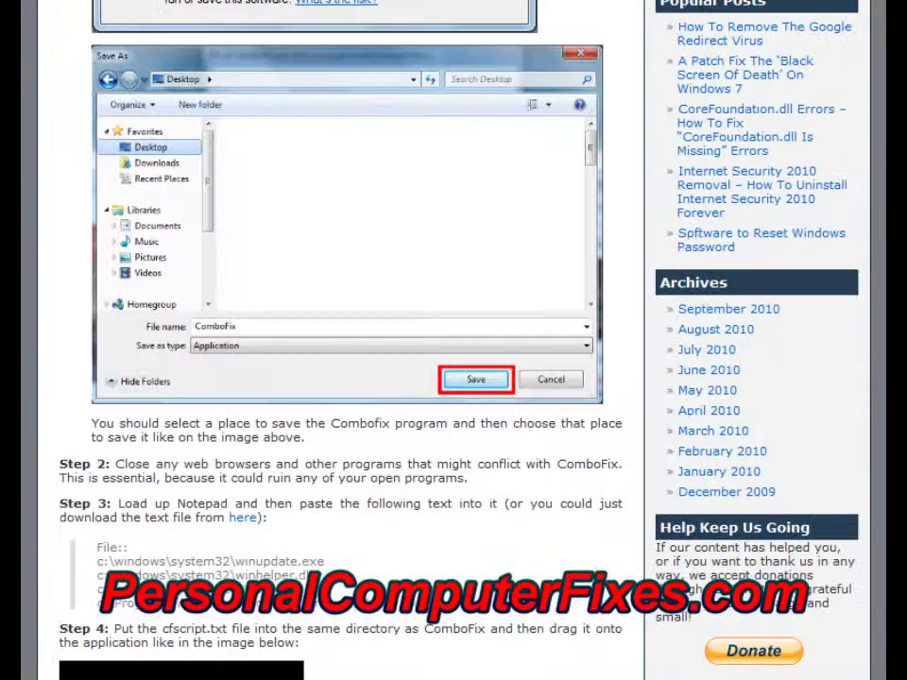
scroll(152, 377, down, 5)
scroll(151, 381, up, 15)
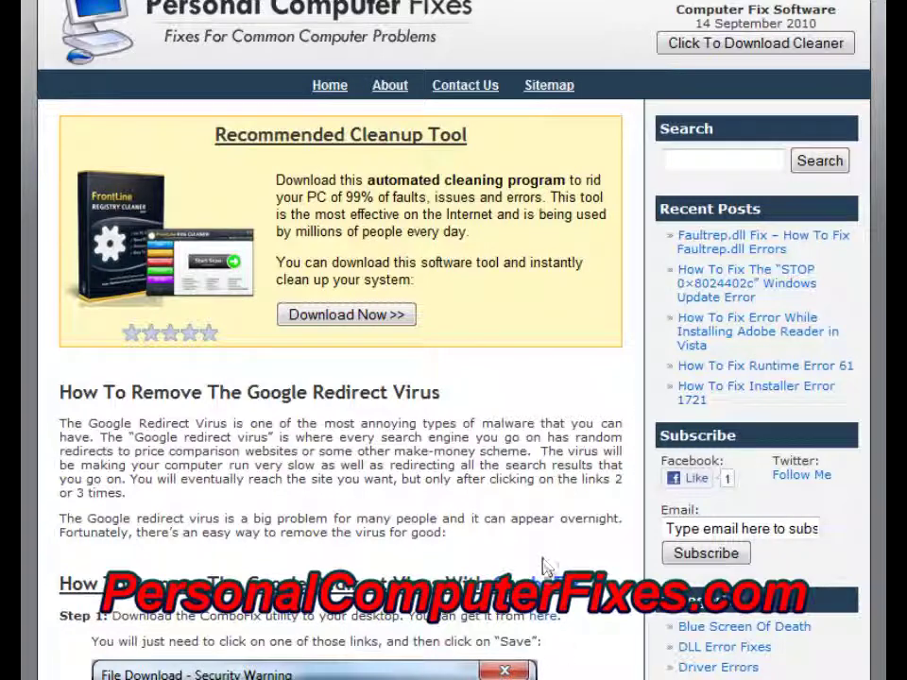
Download ComboFix.exe from Step 1's 'here' link and save it to the desktop.
click(544, 616)
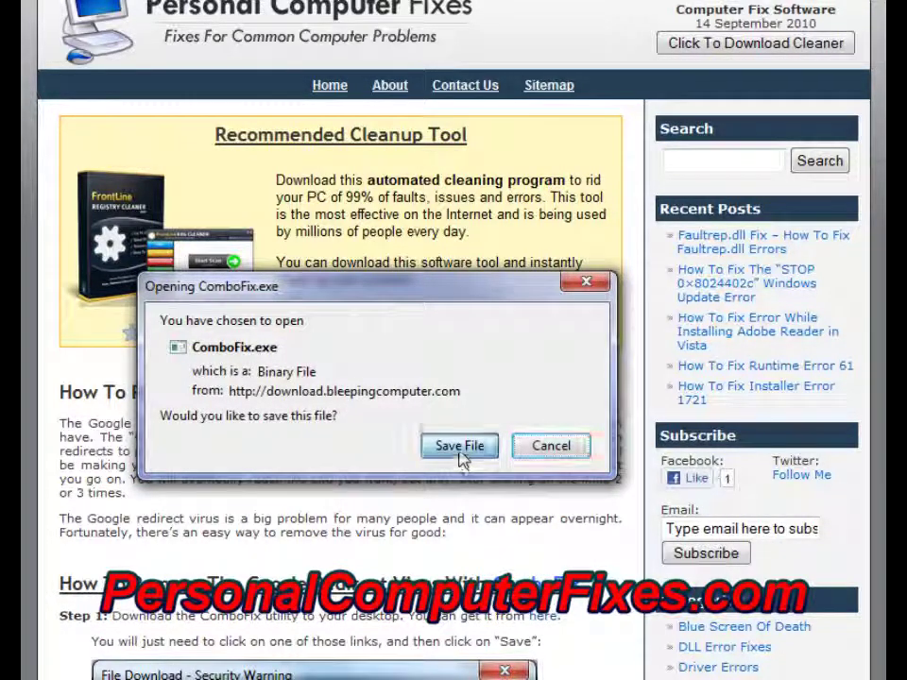
click(462, 457)
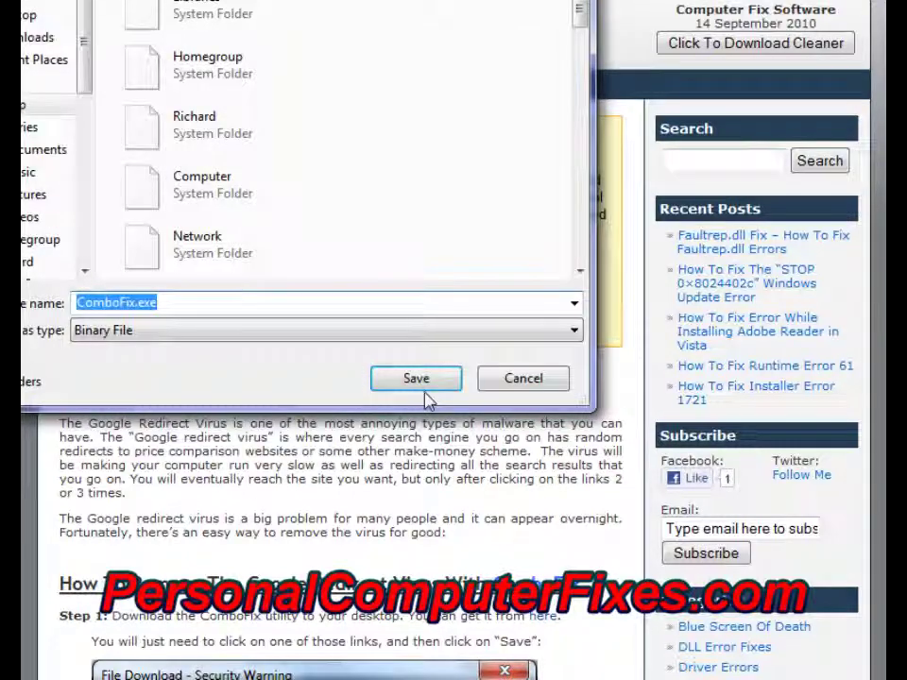
click(421, 381)
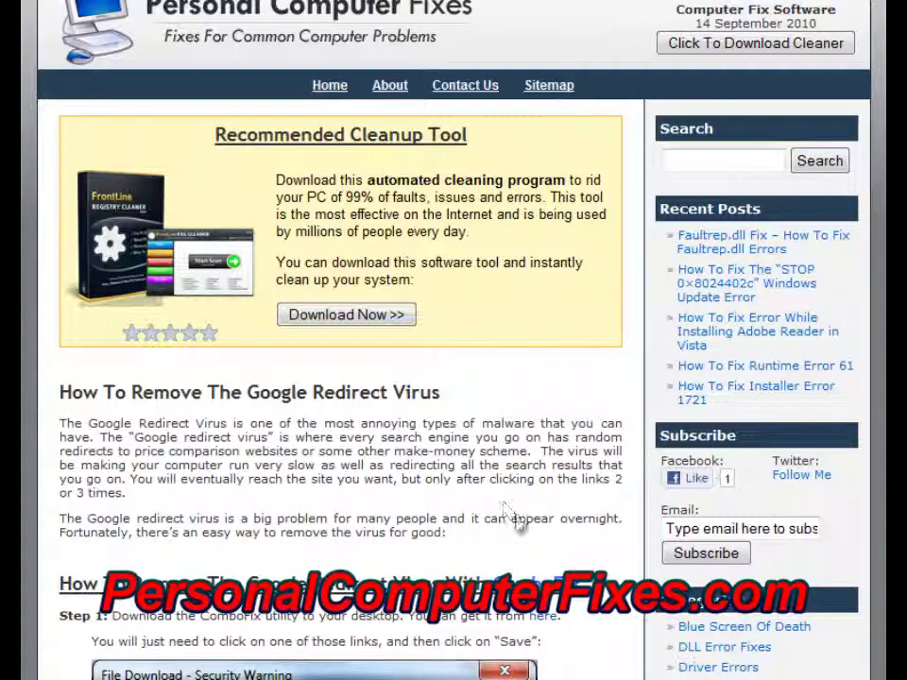
scroll(530, 553, down, 3)
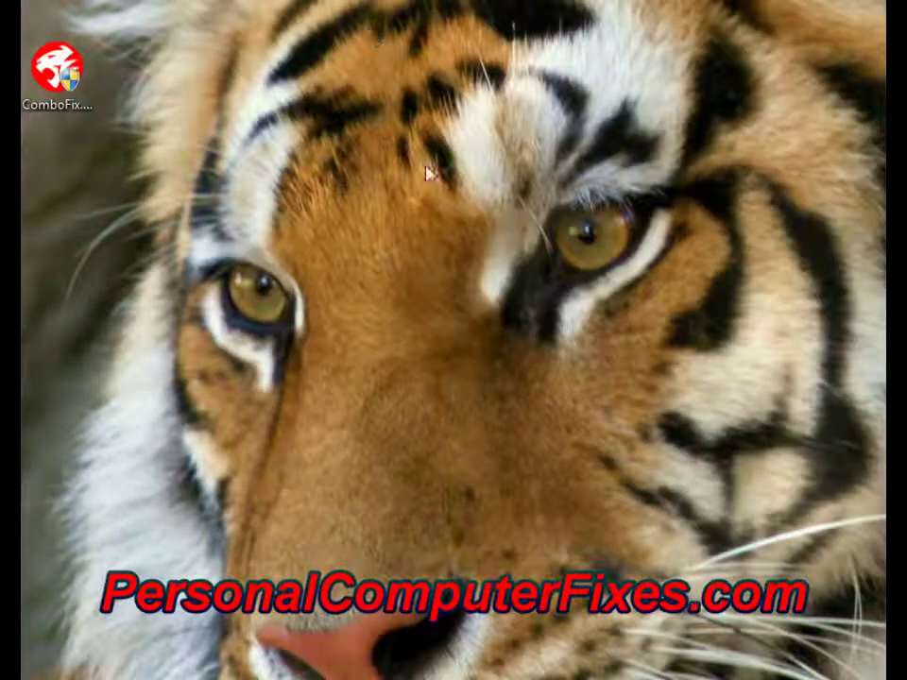
Move the ComboFix icon from the left edge to near the top of the desktop.
drag(55, 62, 214, 30)
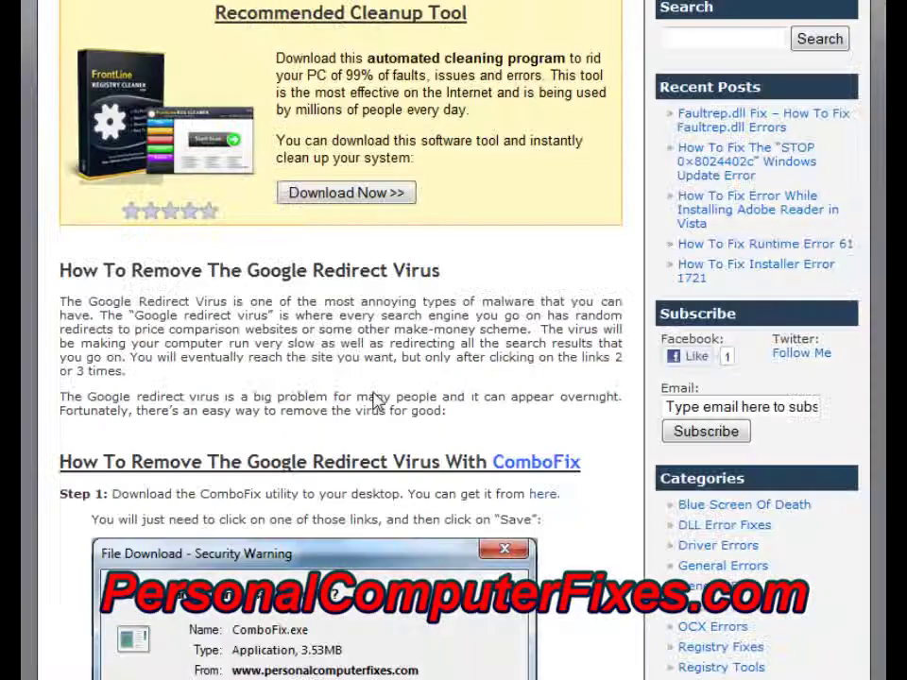
Scroll to Step 3 and highlight the script lines from File:: to PAVRM.exe.
scroll(162, 485, down, 3)
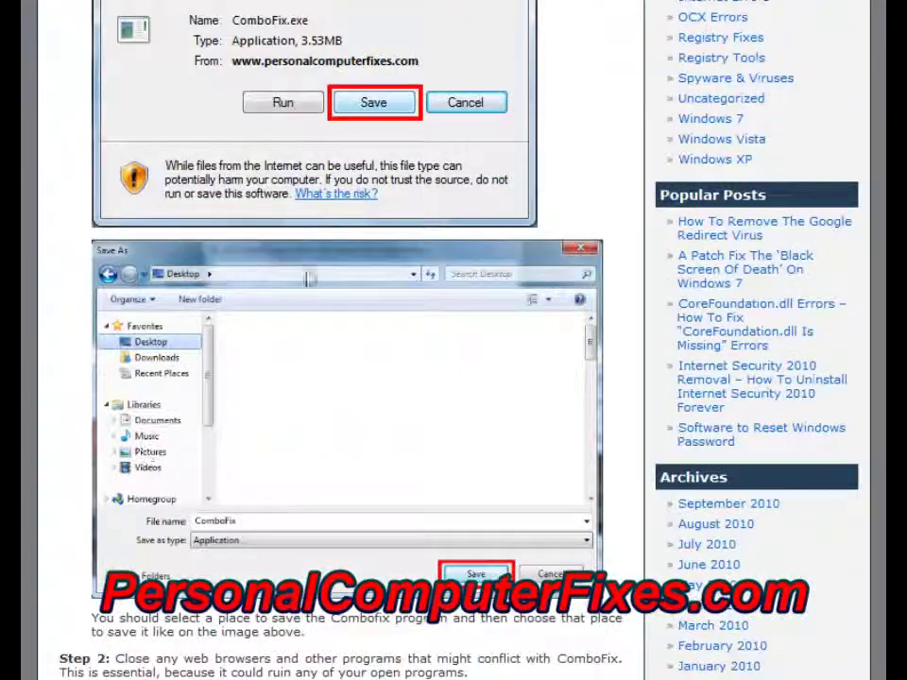
scroll(189, 340, down, 6)
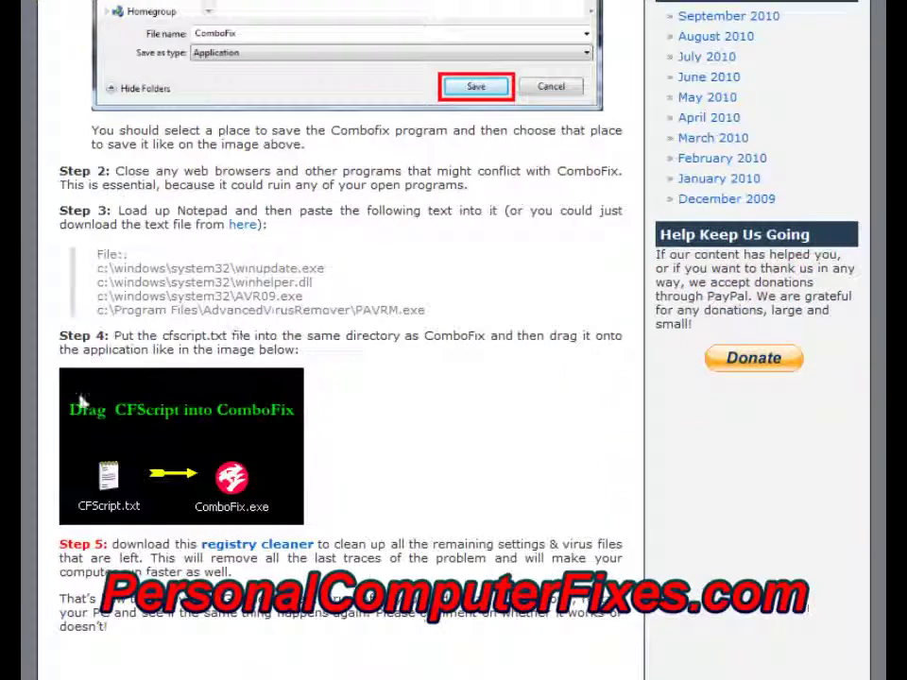
drag(135, 172, 533, 180)
click(537, 166)
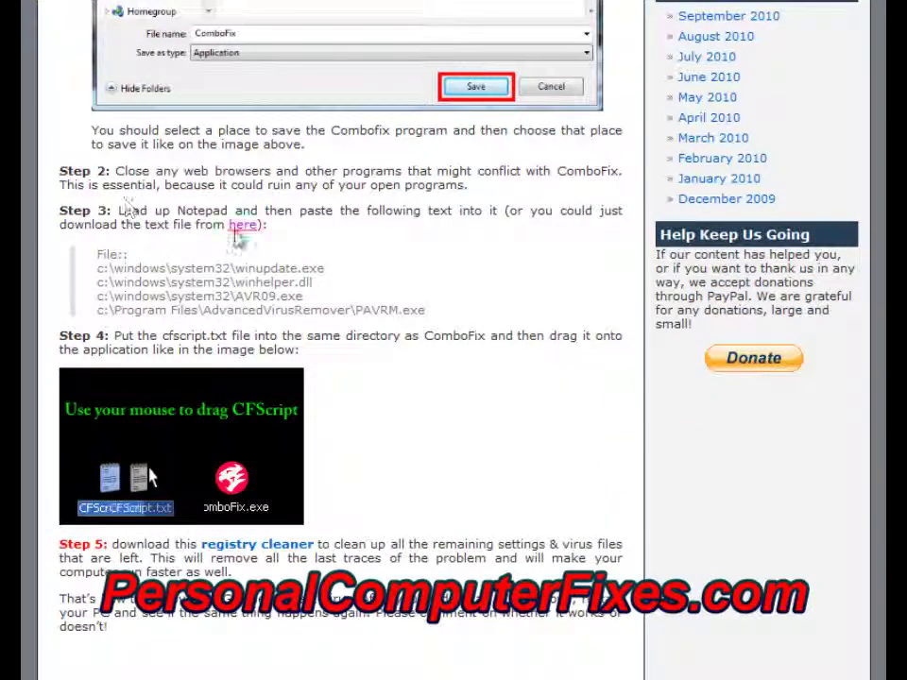
drag(118, 211, 175, 221)
drag(96, 252, 408, 298)
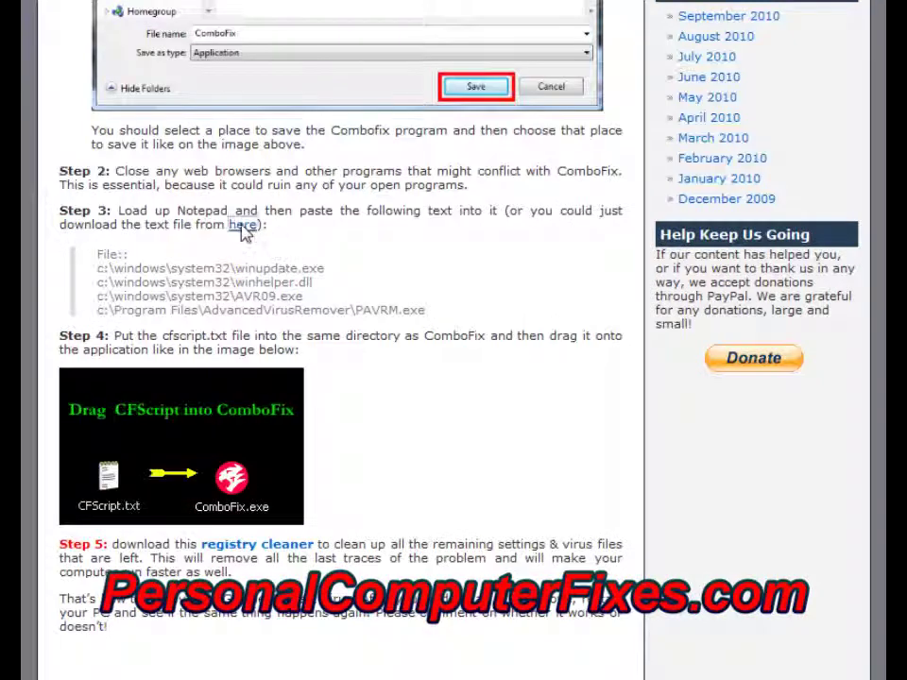
Save Step 3's linked cfscript.txt to the desktop and place it beside ComboFix.
right_click(244, 230)
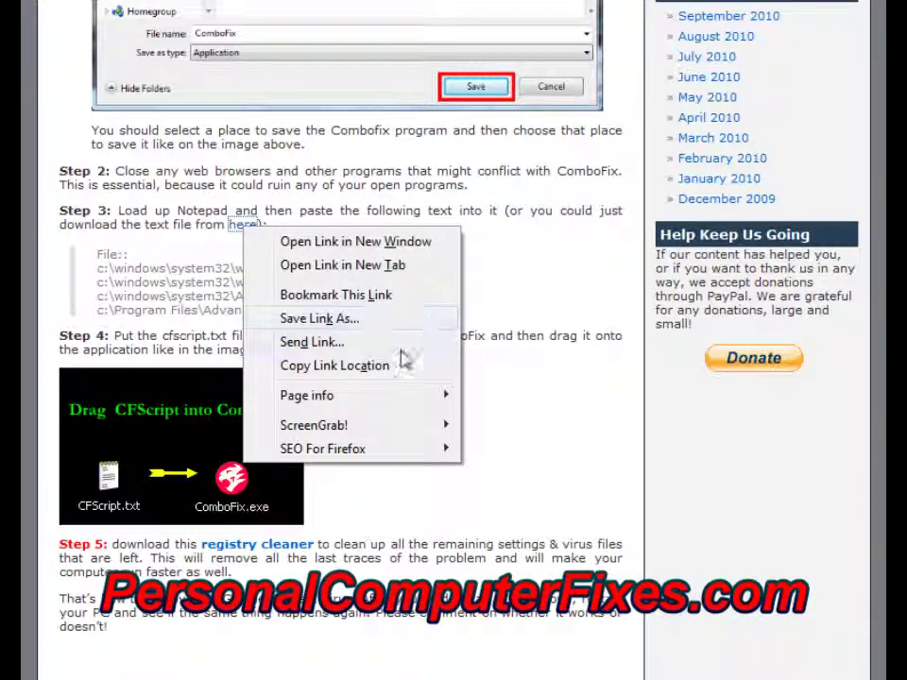
click(376, 328)
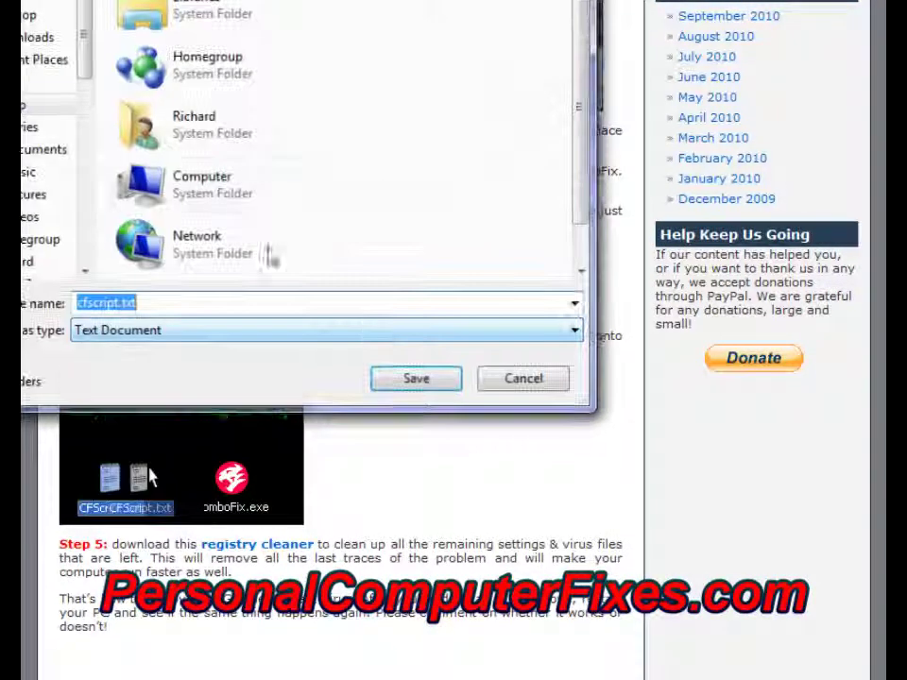
click(405, 382)
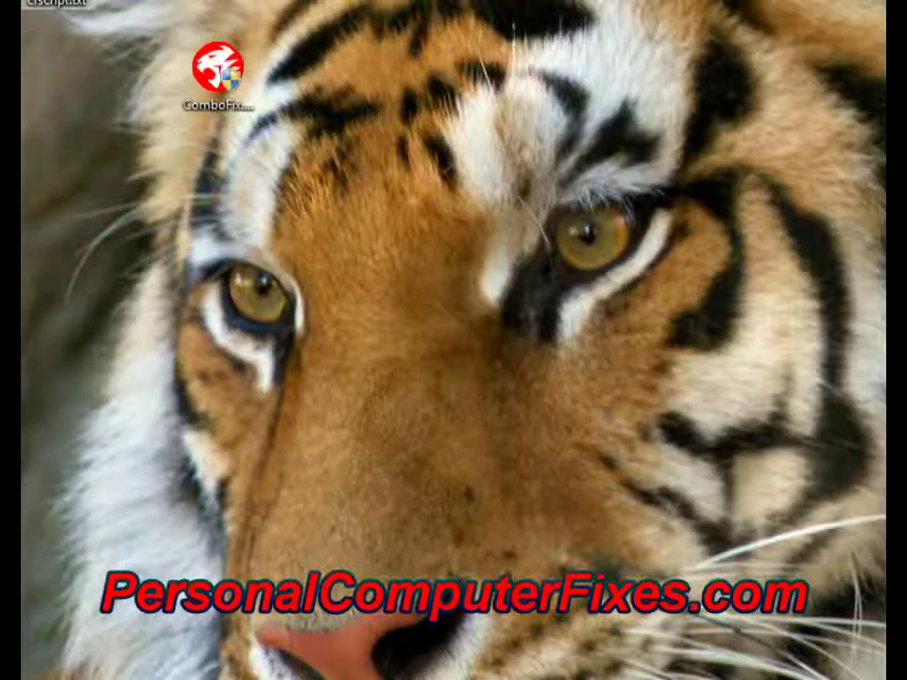
drag(44, 3, 295, 87)
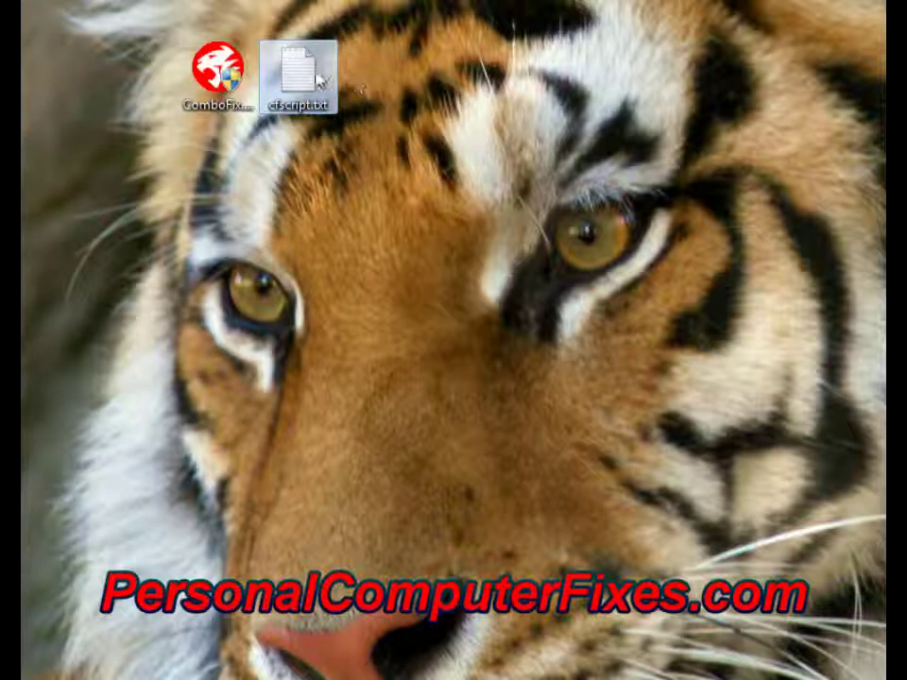
Nudge the cfscript.txt icon into line beside ComboFix along the desktop's top.
drag(303, 80, 234, 95)
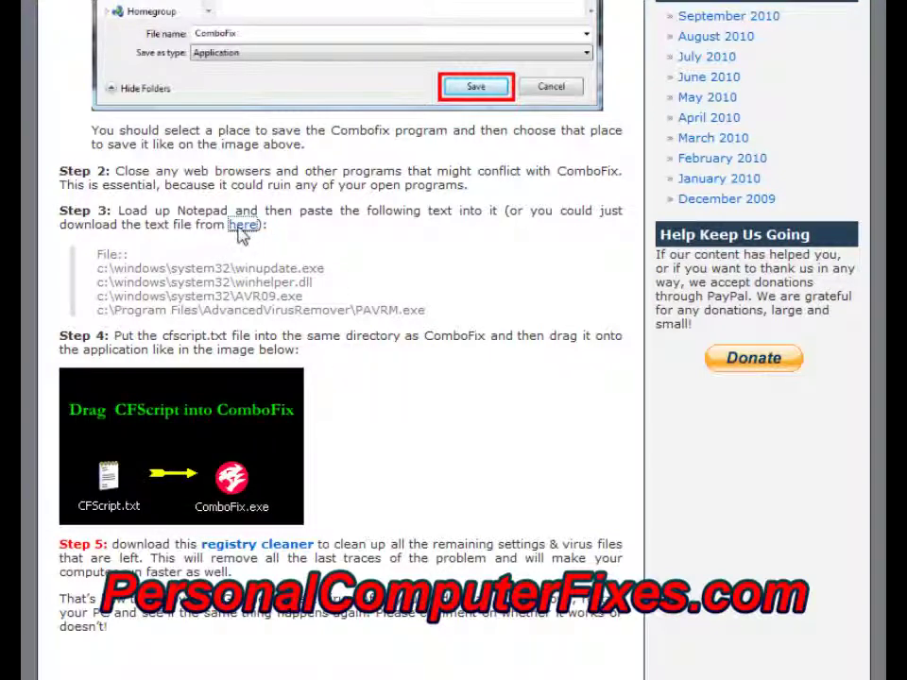
drag(121, 342, 397, 365)
click(387, 362)
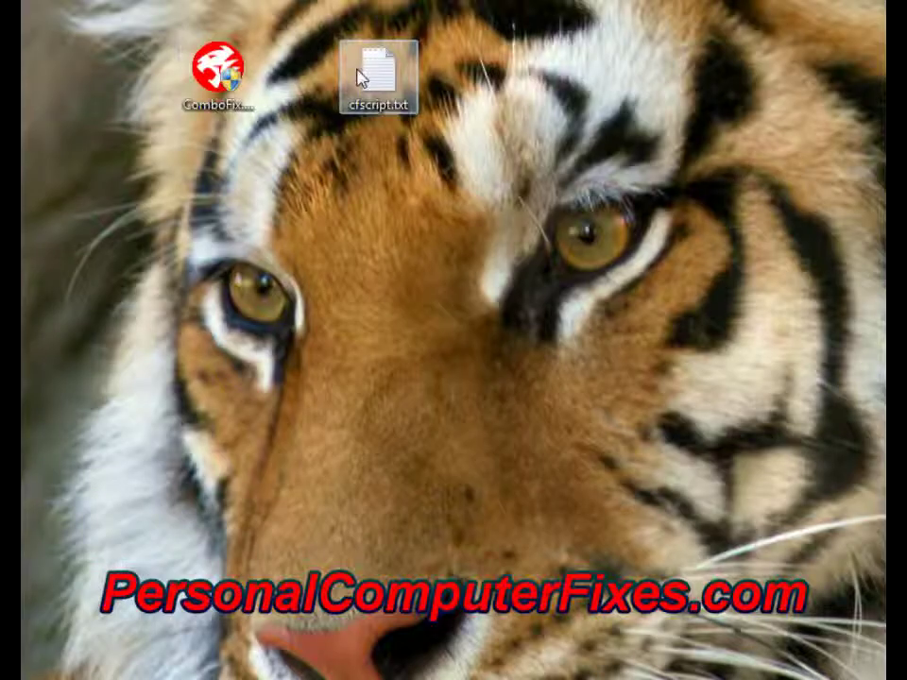
drag(359, 79, 215, 81)
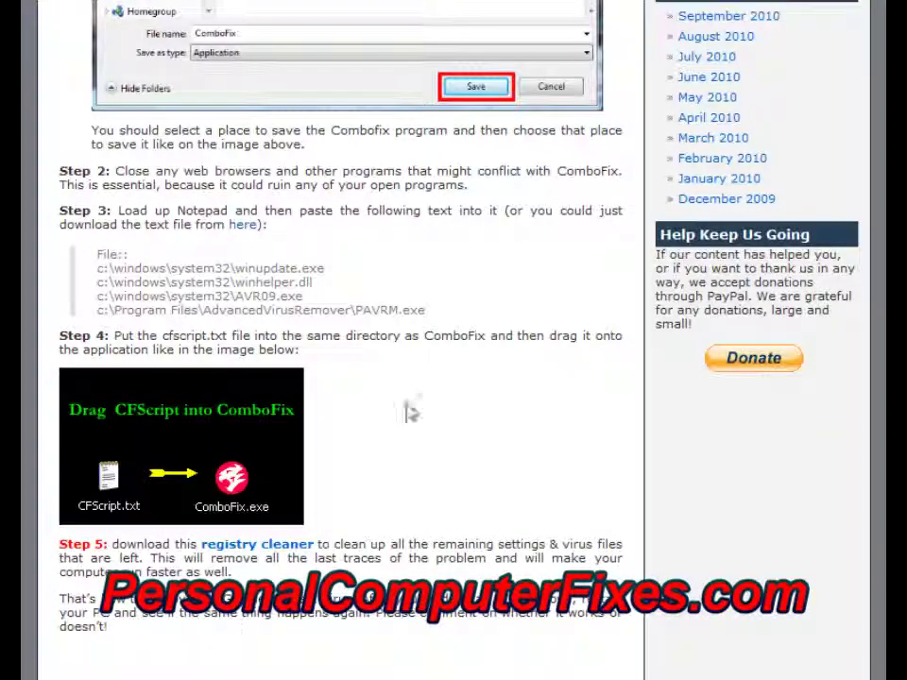
drag(235, 296, 303, 298)
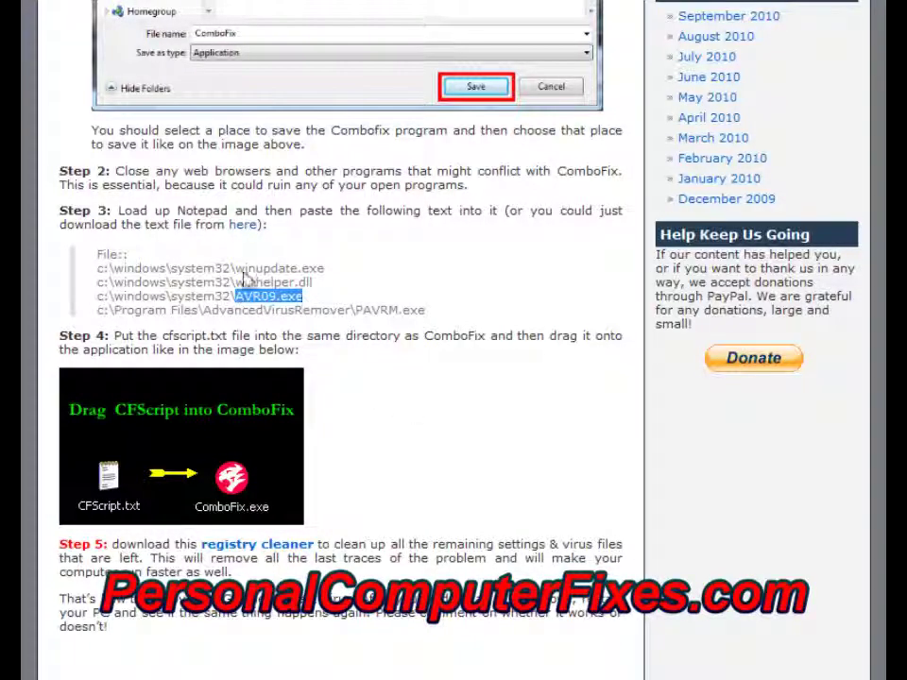
drag(235, 268, 296, 270)
drag(235, 281, 237, 294)
click(303, 310)
drag(173, 310, 96, 310)
click(470, 324)
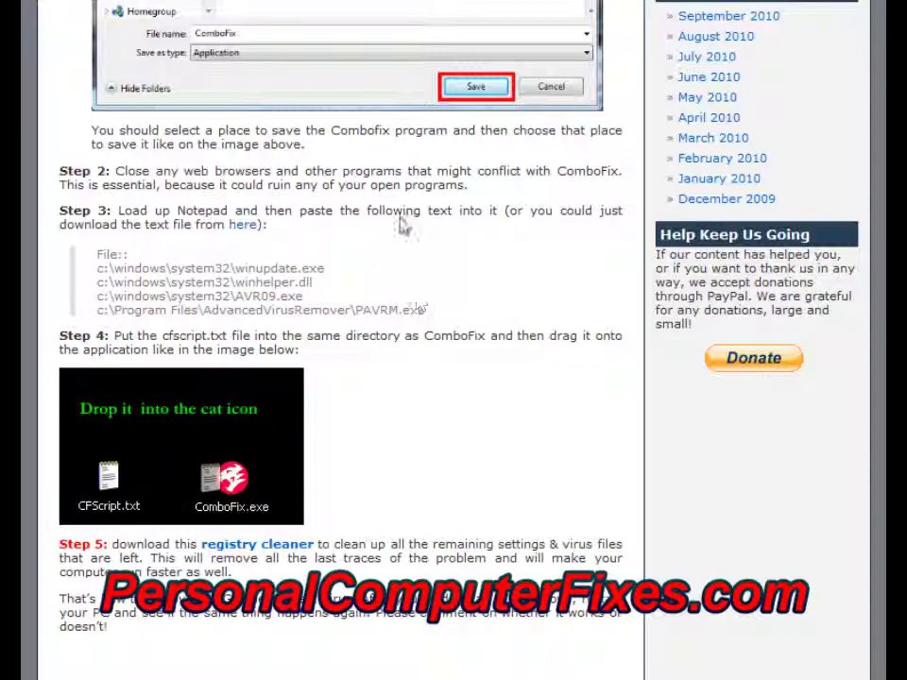